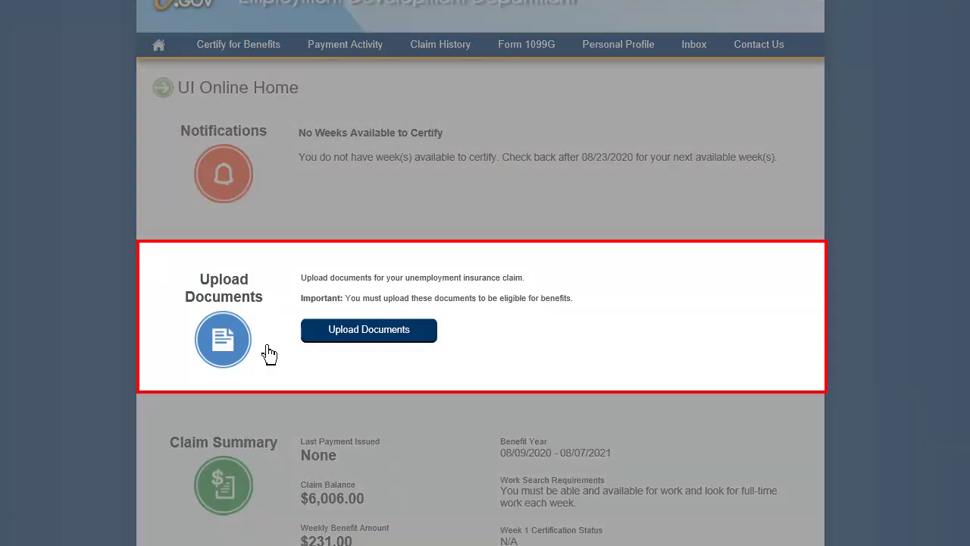
Step: Open the identity verification instructions and read down to the Upload Your Documents section
{"action": "left_click", "coordinate": [362, 338]}
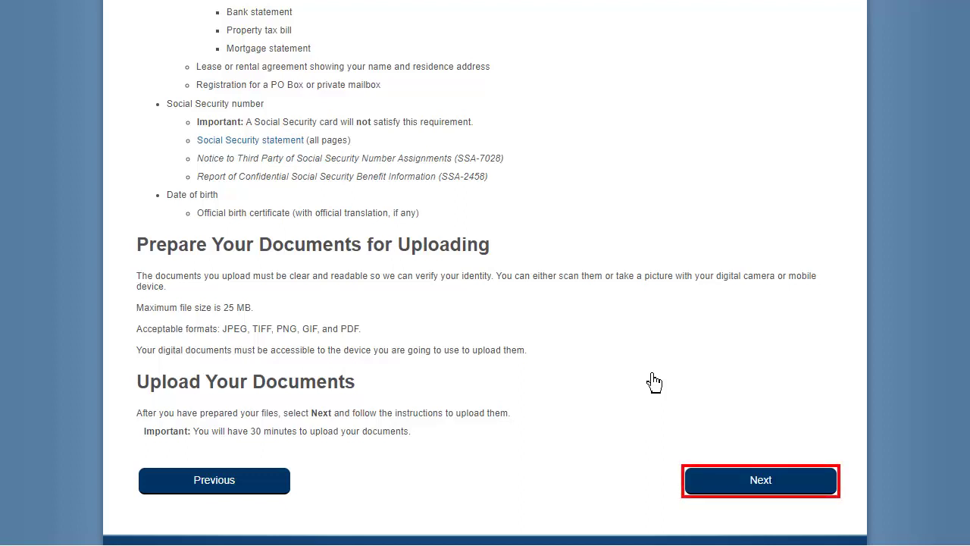
Step: Open the DocuSign identity verification form and accept the 'I agree to use e-Consent Agreement' checkbox
{"action": "left_click", "coordinate": [761, 482]}
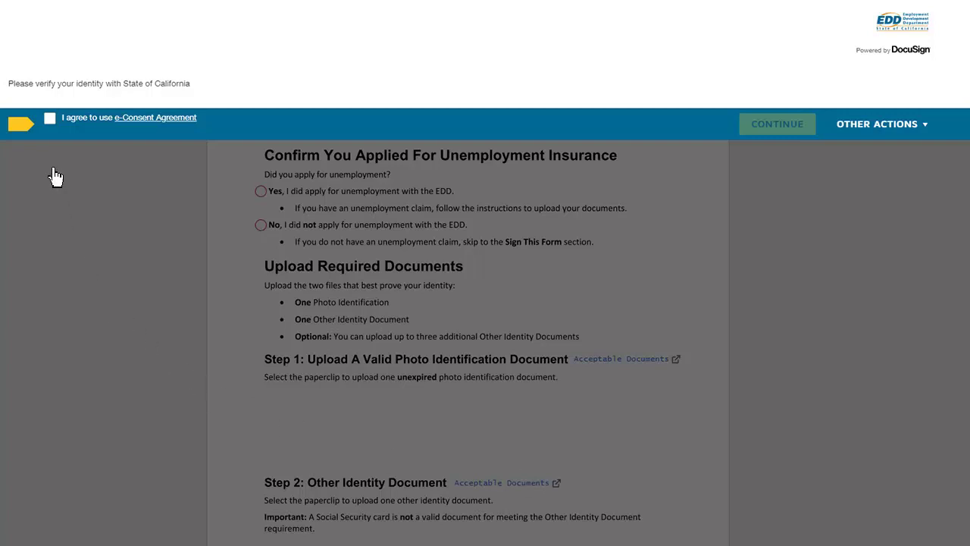
{"action": "left_click", "coordinate": [50, 119]}
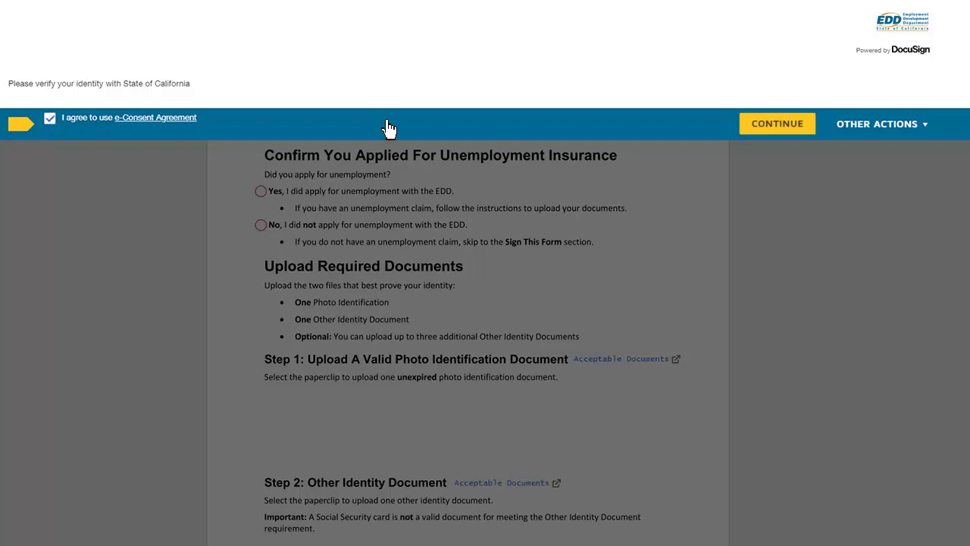
Step: Start the form and answer 'Yes, I did apply for unemployment'
{"action": "left_click", "coordinate": [779, 129]}
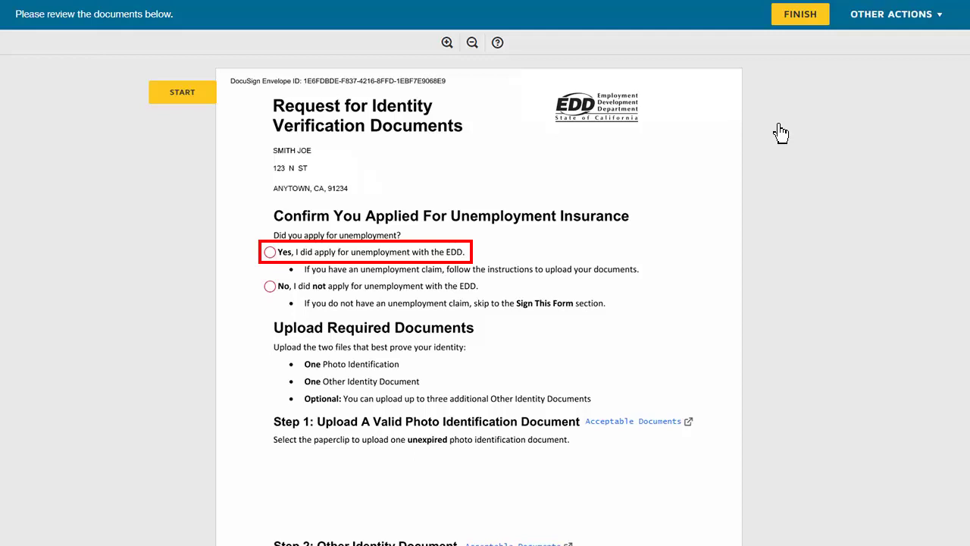
{"action": "left_click", "coordinate": [269, 252]}
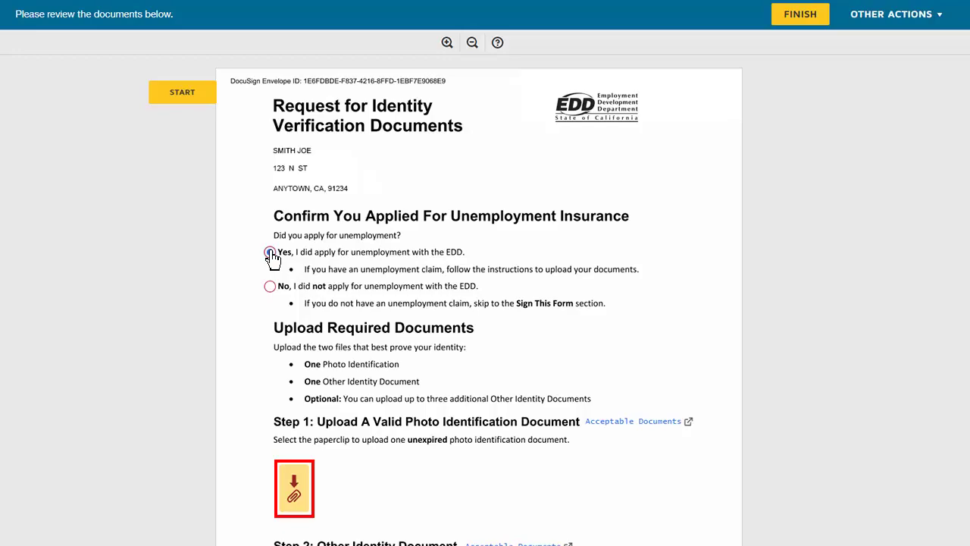
Step: Attach Drivers License.png as the Step 1 photo identification document
{"action": "left_click", "coordinate": [293, 482]}
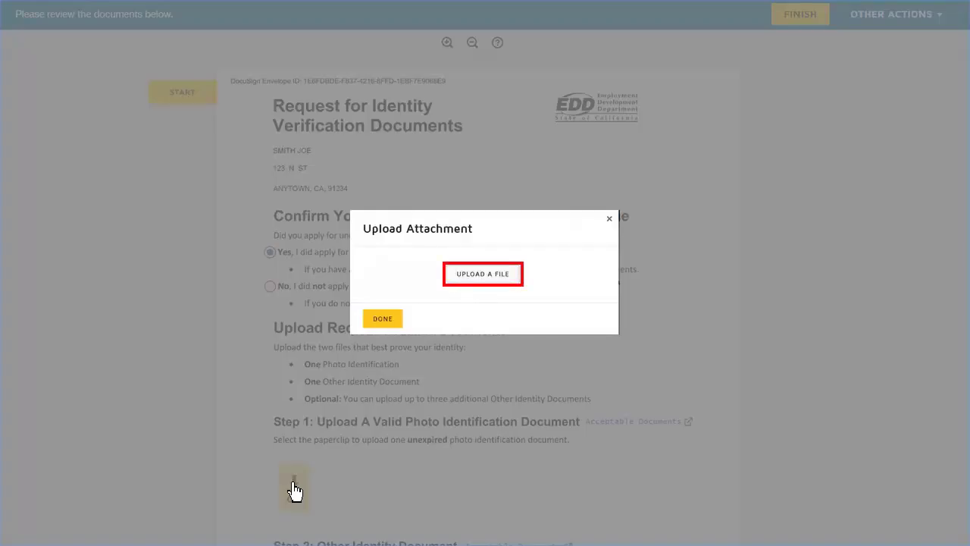
{"action": "left_click", "coordinate": [490, 282]}
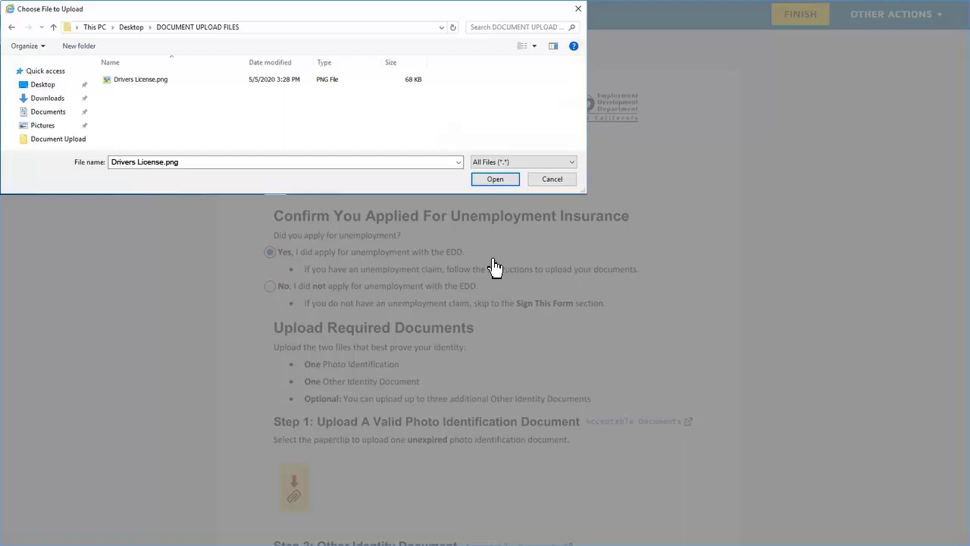
{"action": "left_click", "coordinate": [495, 181]}
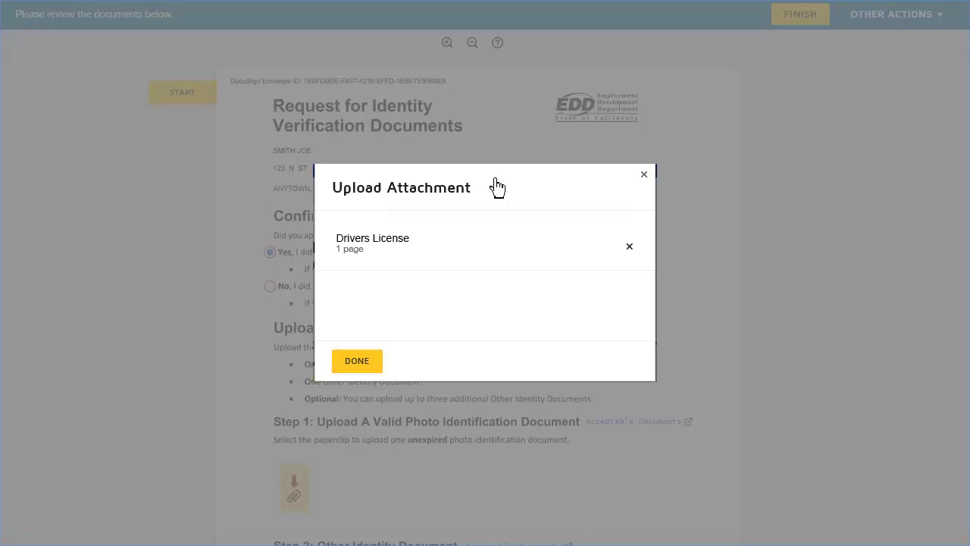
Step: Complete the Step 1 attachment and upload the Water Bill as the Step 2 identity document
{"action": "left_click", "coordinate": [359, 363]}
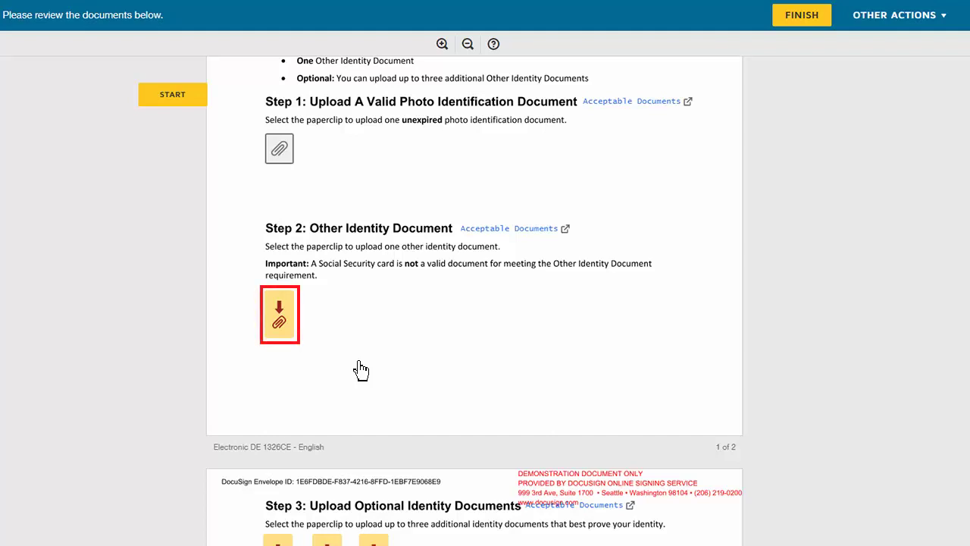
{"action": "left_click", "coordinate": [279, 322]}
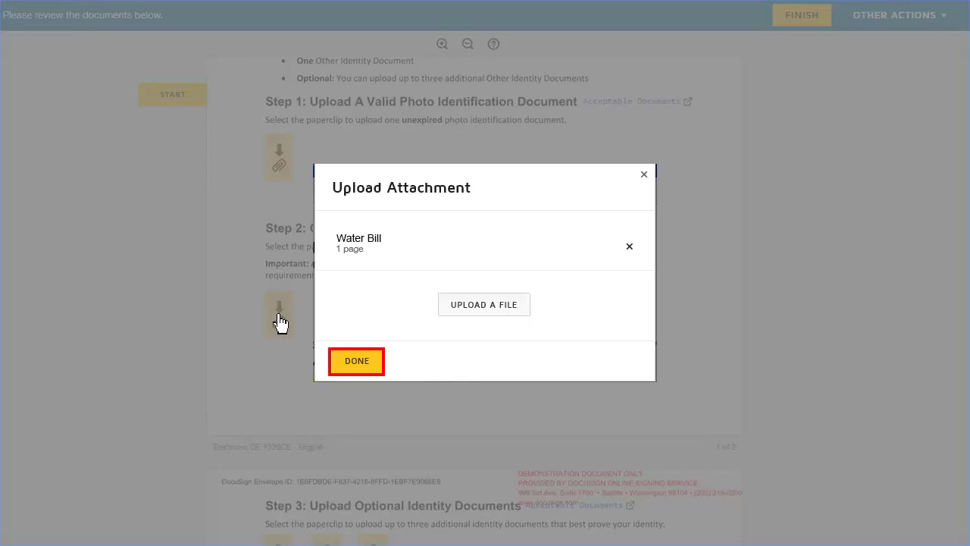
Step: Complete the Step 2 attachment, accept the perjury declaration, and adopt the applicant's signature to sign
{"action": "left_click", "coordinate": [355, 364]}
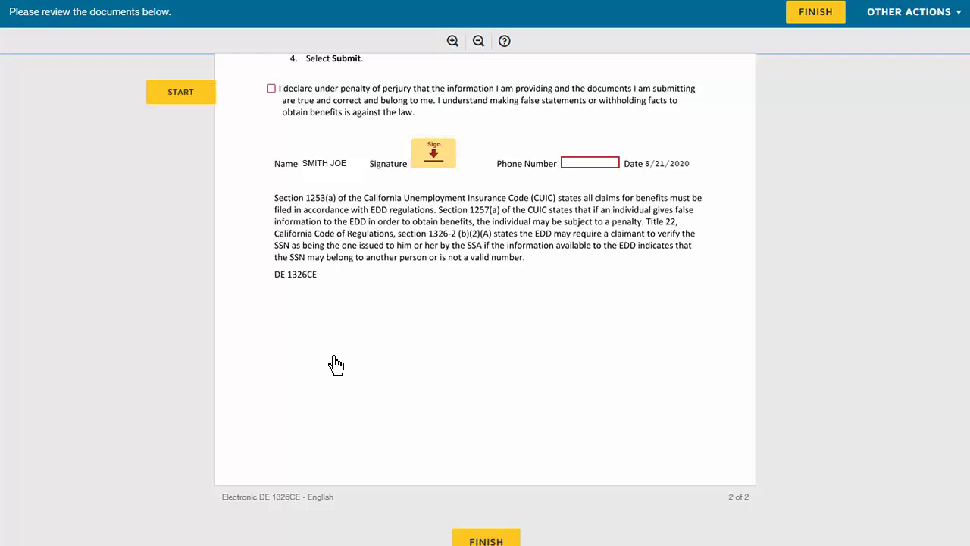
{"action": "left_click", "coordinate": [271, 89]}
{"action": "left_click", "coordinate": [433, 154]}
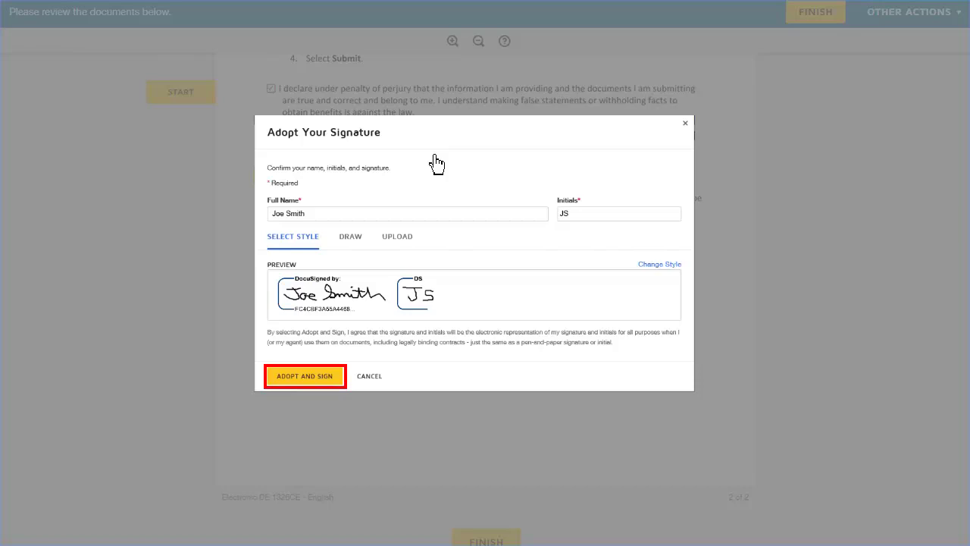
{"action": "left_click", "coordinate": [306, 379]}
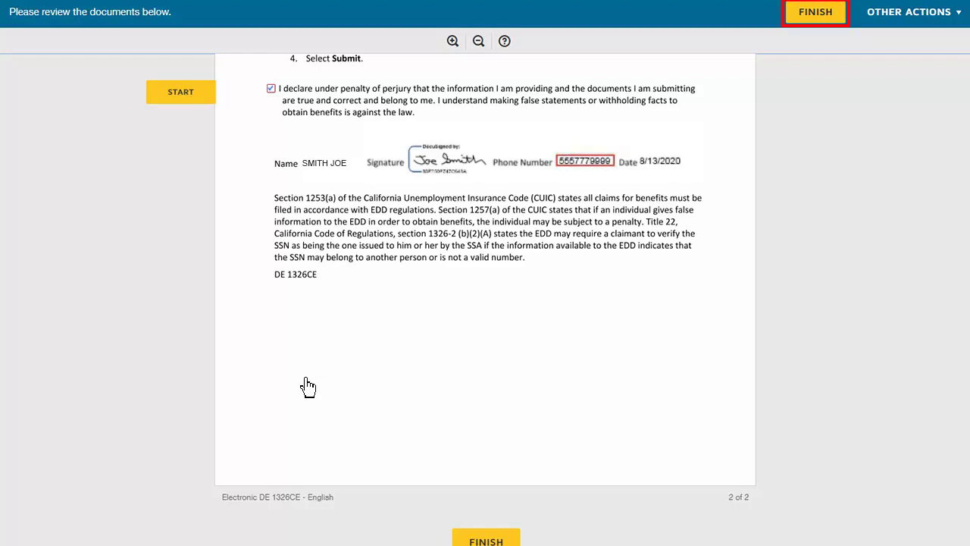
Step: Finish the DocuSign form, submitting it to show the Form Submitted page with its receipt number
{"action": "left_click", "coordinate": [815, 12]}
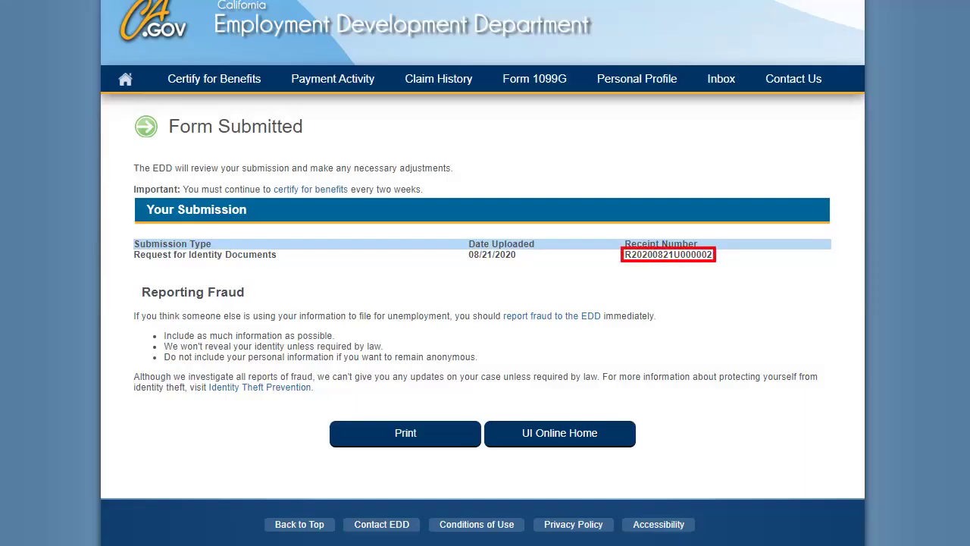